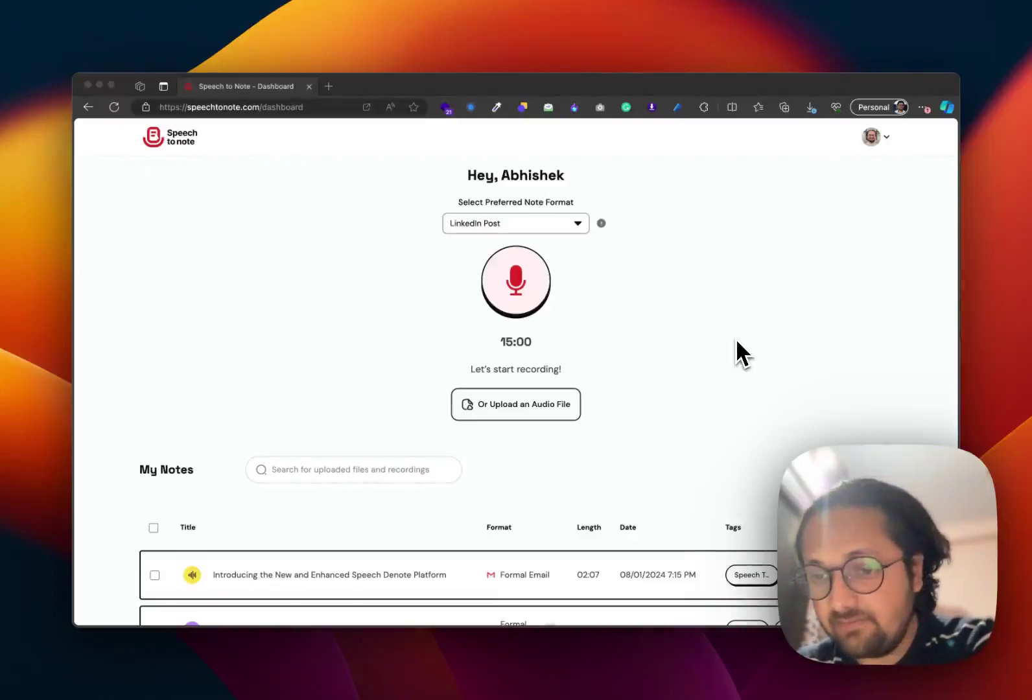
scroll(736, 340, down, 1)
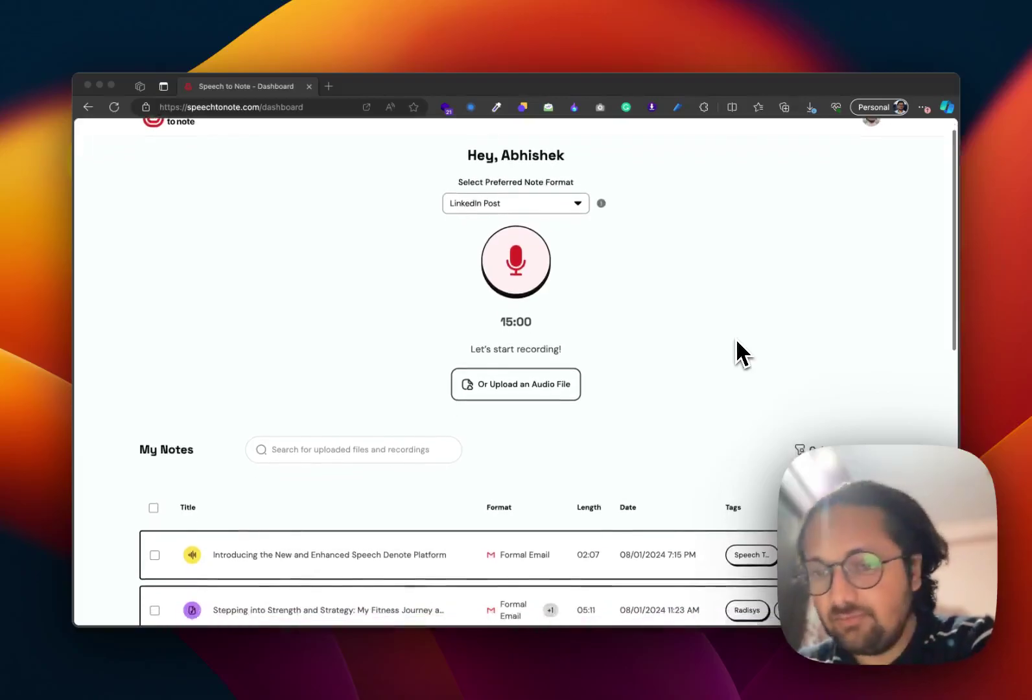
scroll(735, 343, down, 5)
scroll(736, 346, up, 2)
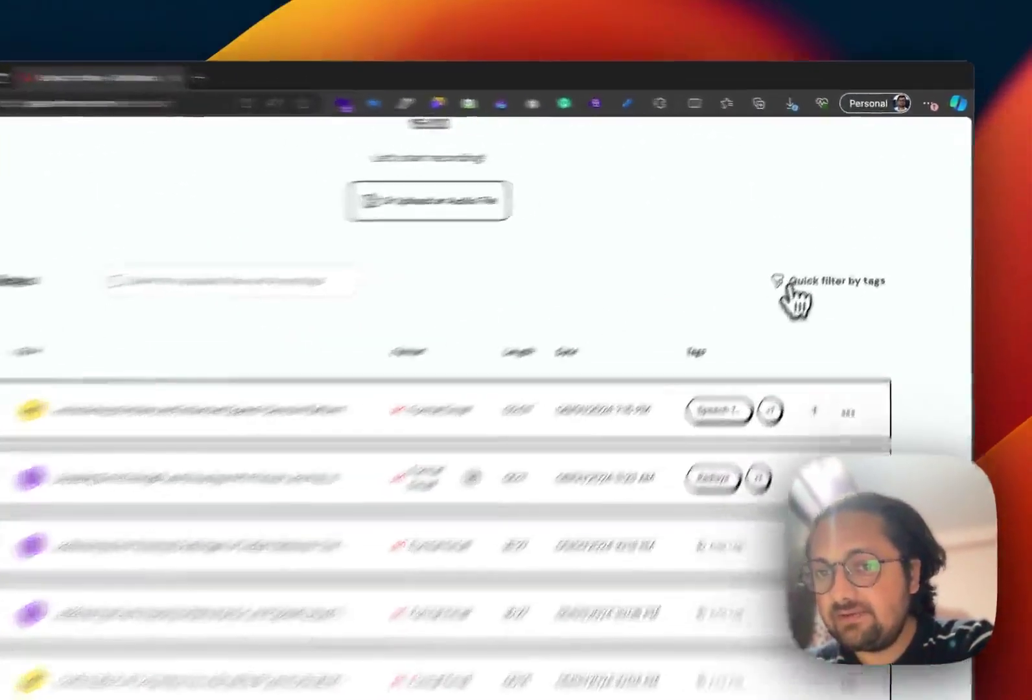
After checking the tag filter, tag the Indian Railways note with 'Team Codesign' and 'New Tag'
click(827, 262)
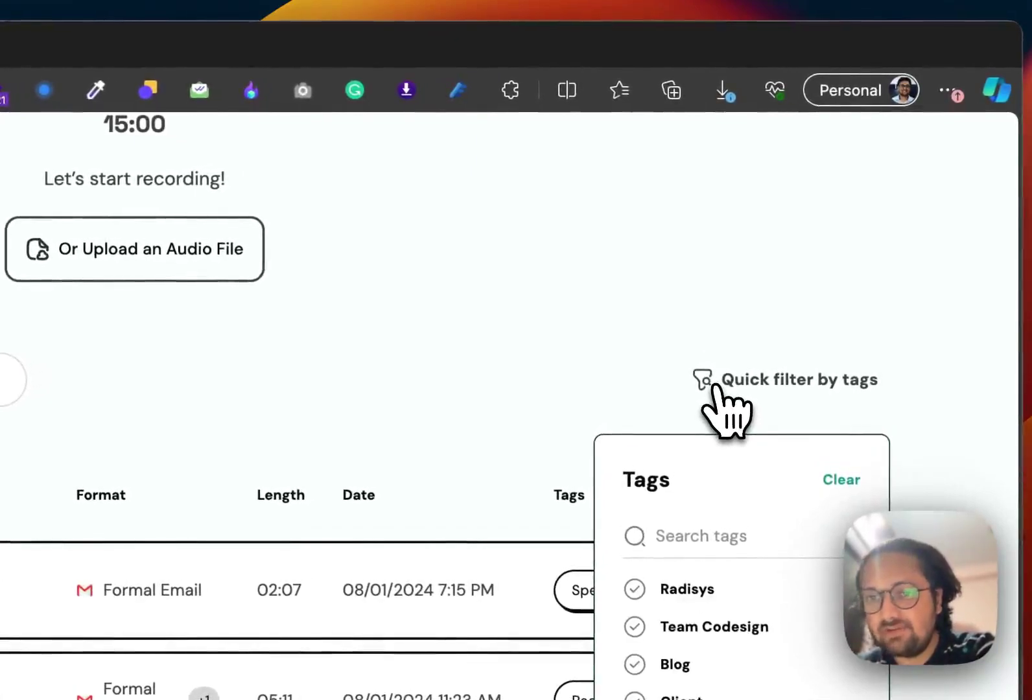
click(724, 403)
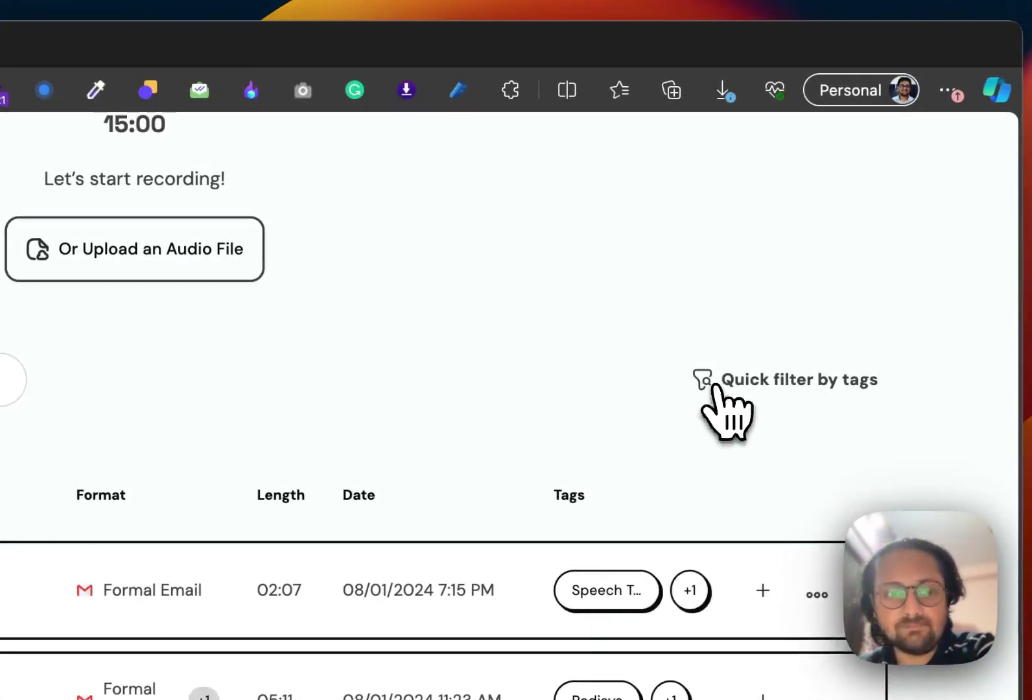
scroll(345, 350, down, 5)
scroll(322, 339, down, 3)
scroll(323, 343, down, 3)
scroll(436, 242, up, 5)
scroll(600, 234, down, 2)
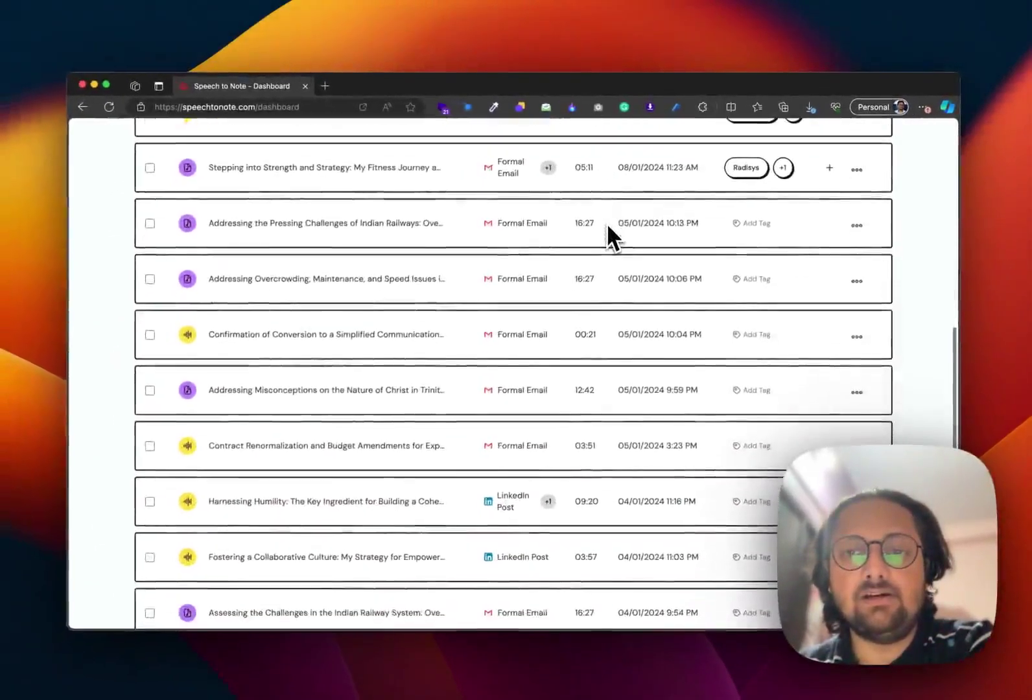
scroll(606, 223, up, 3)
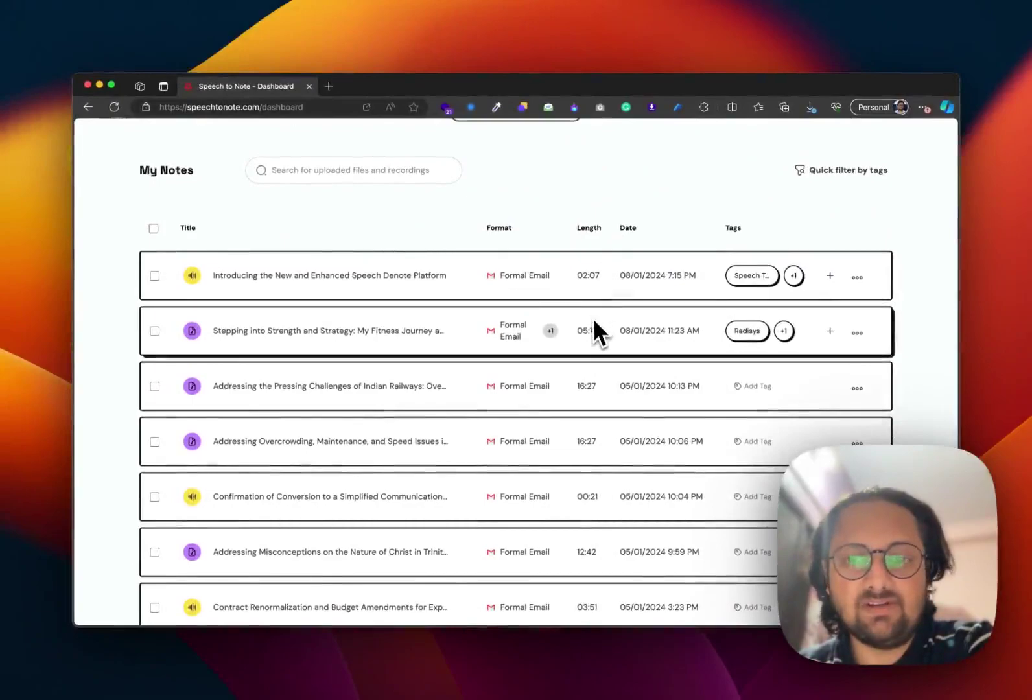
scroll(593, 318, down, 1)
scroll(605, 369, down, 1)
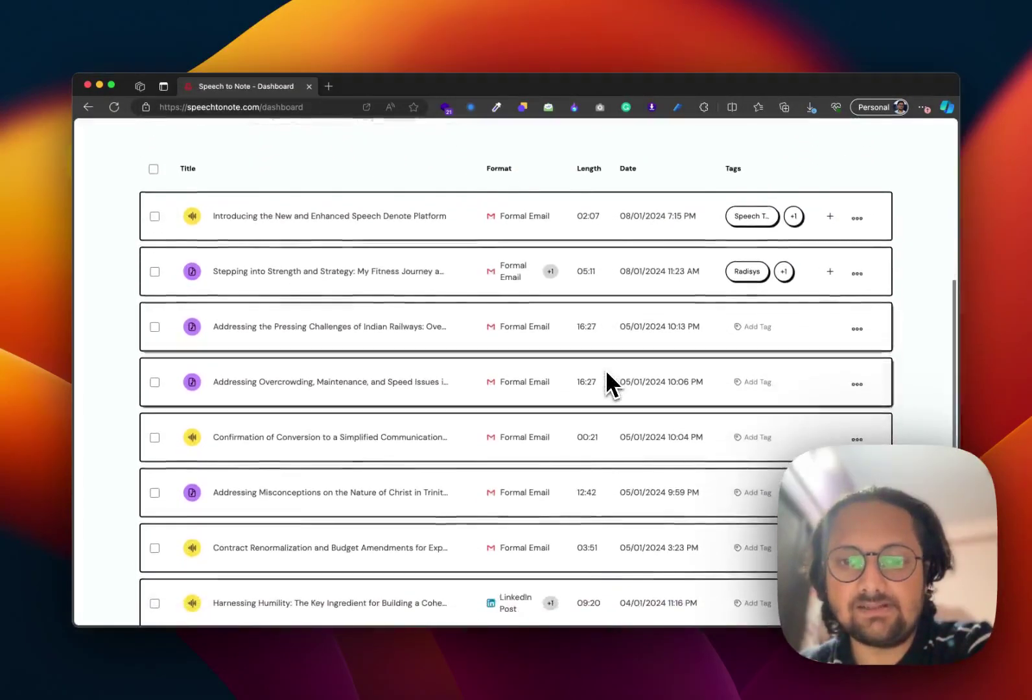
scroll(605, 372, up, 1)
scroll(605, 372, up, 2)
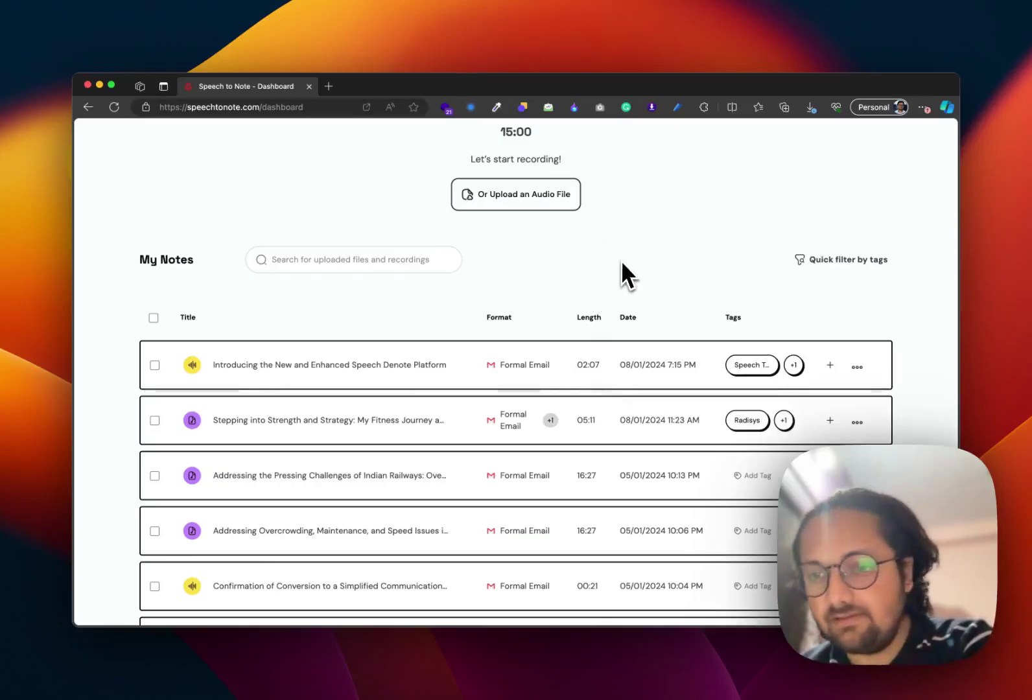
scroll(622, 261, down, 1)
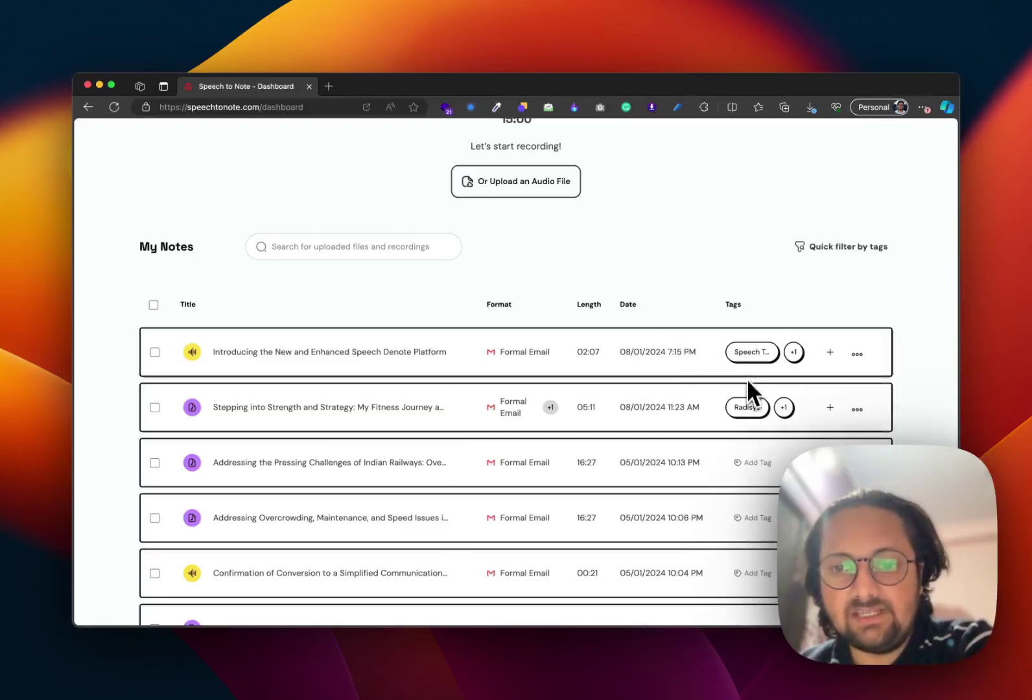
scroll(748, 412, down, 1)
scroll(748, 412, down, 5)
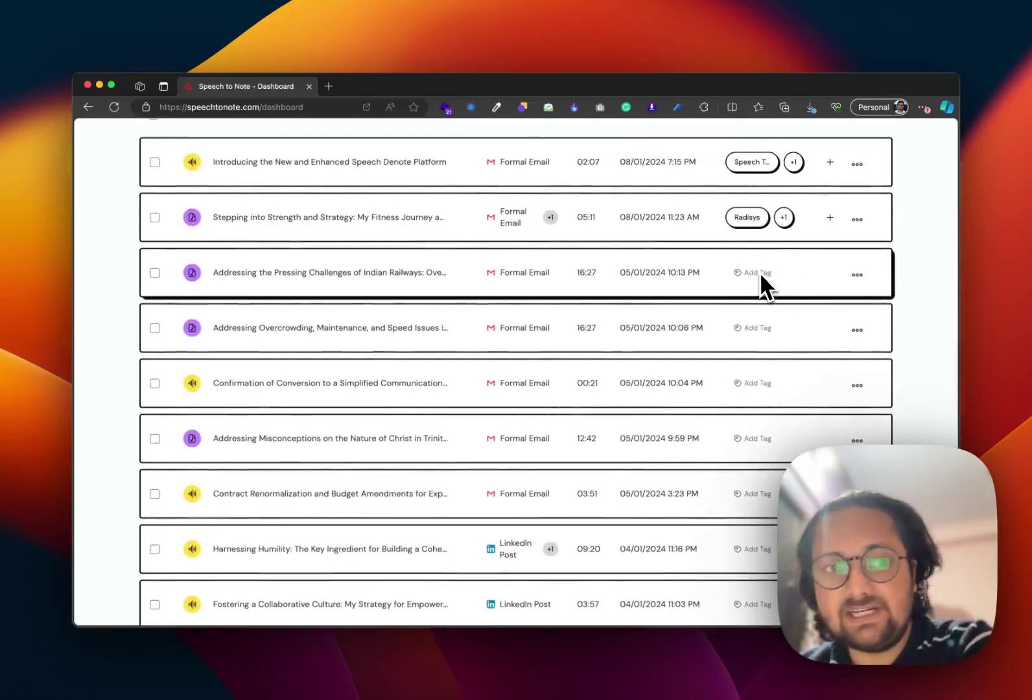
scroll(740, 311, up, 1)
scroll(737, 316, up, 1)
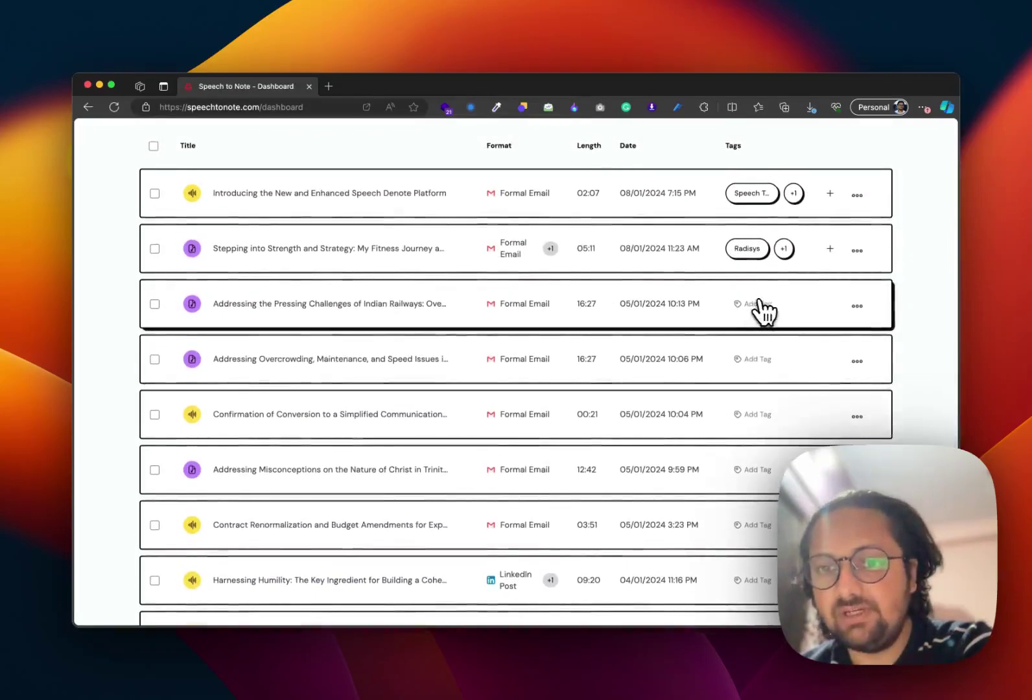
click(758, 306)
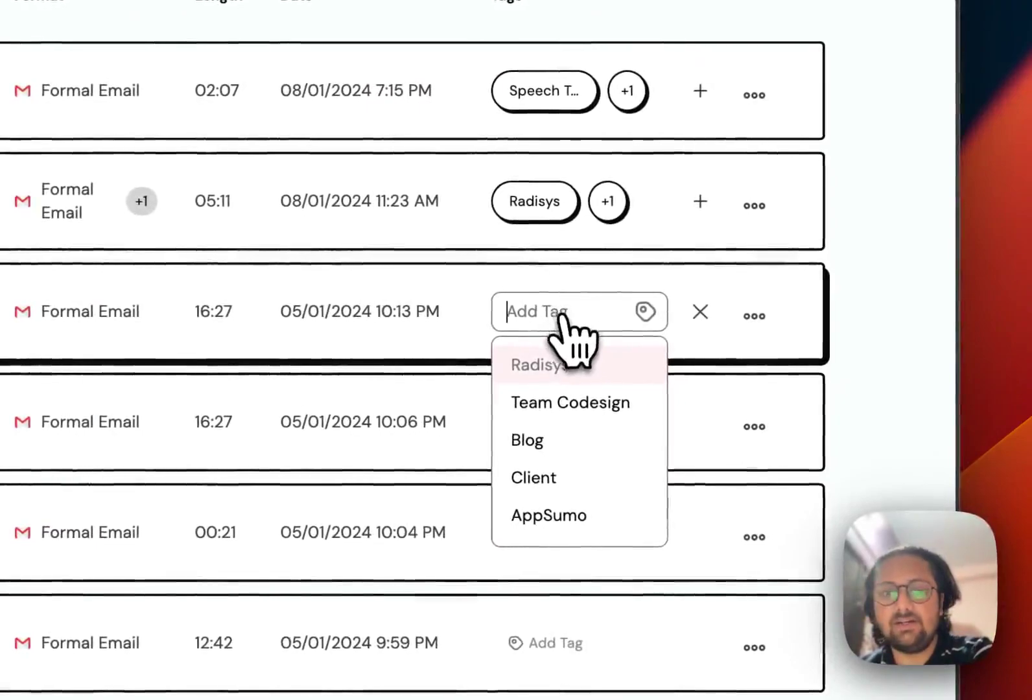
click(548, 401)
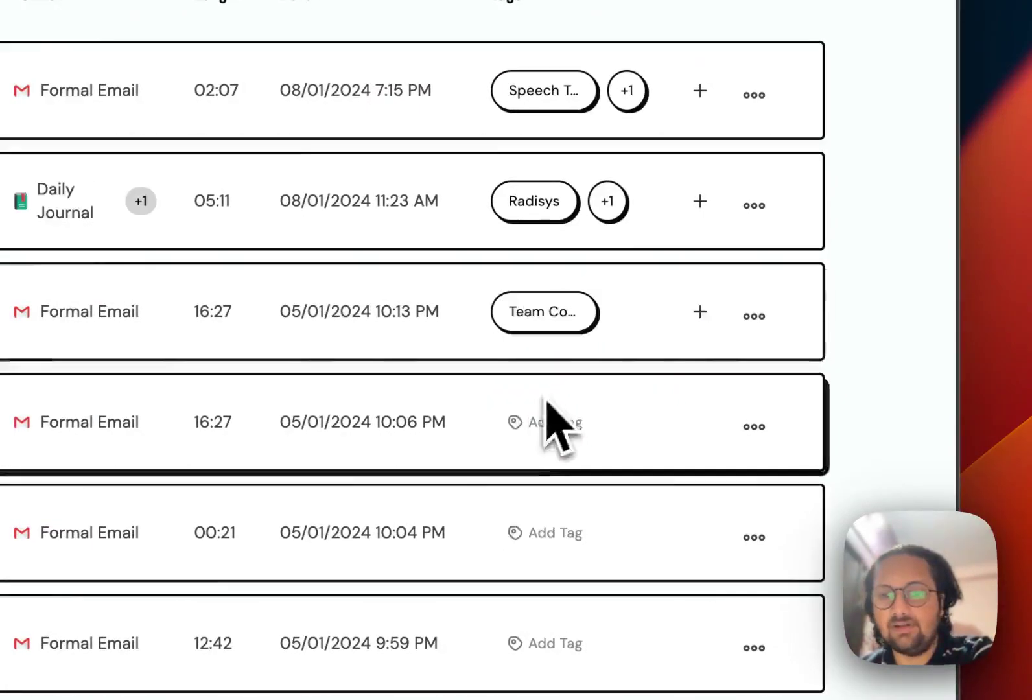
click(698, 315)
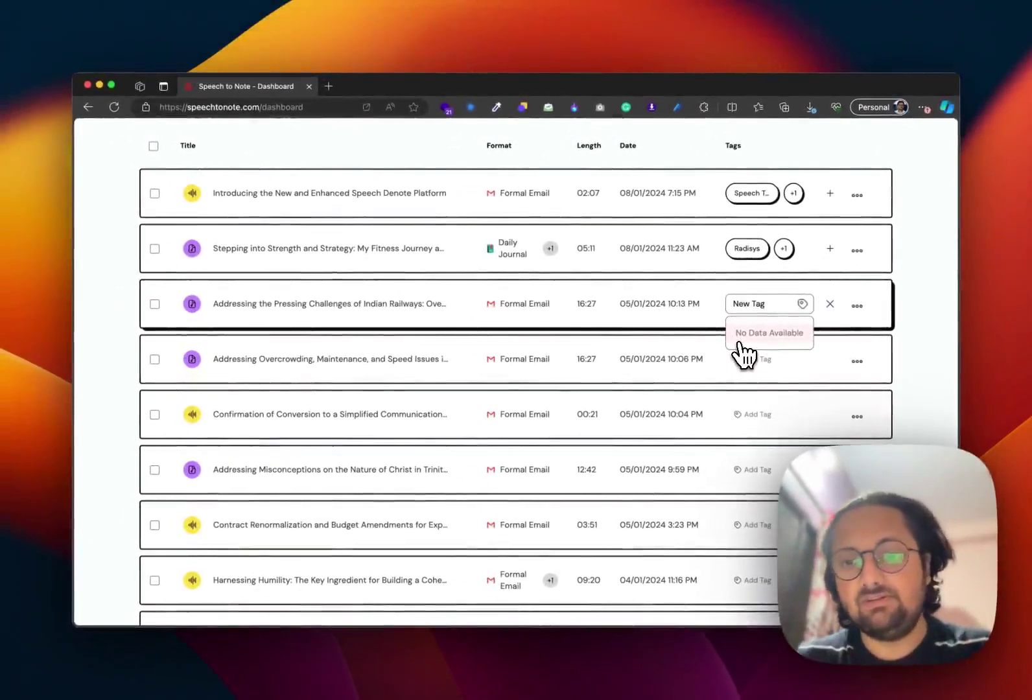
key(Return)
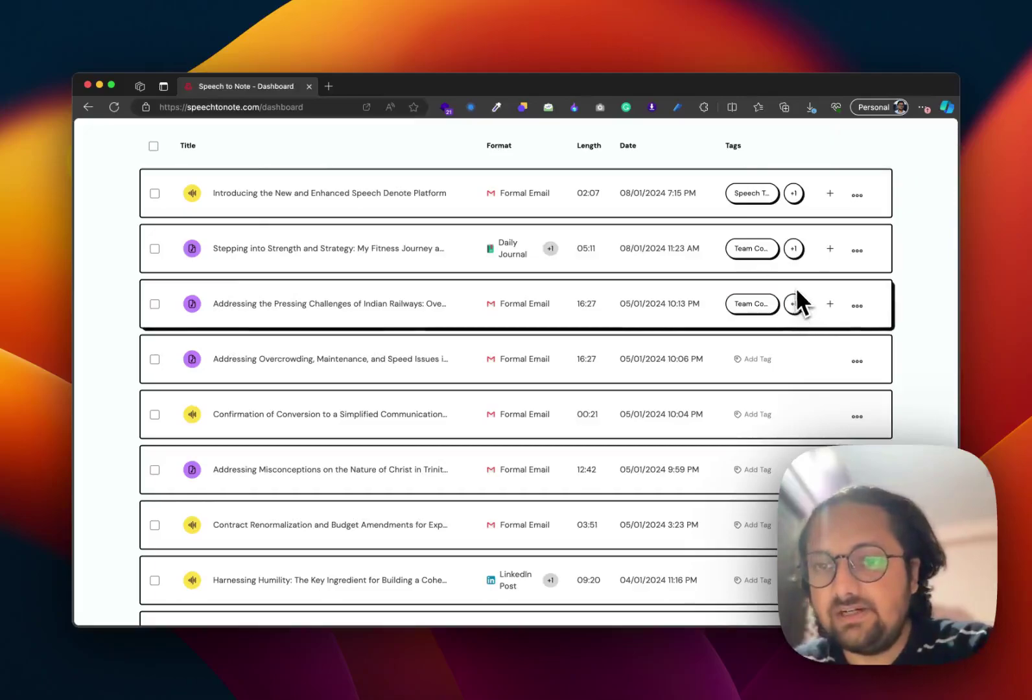
scroll(916, 246, down, 4)
scroll(916, 247, up, 2)
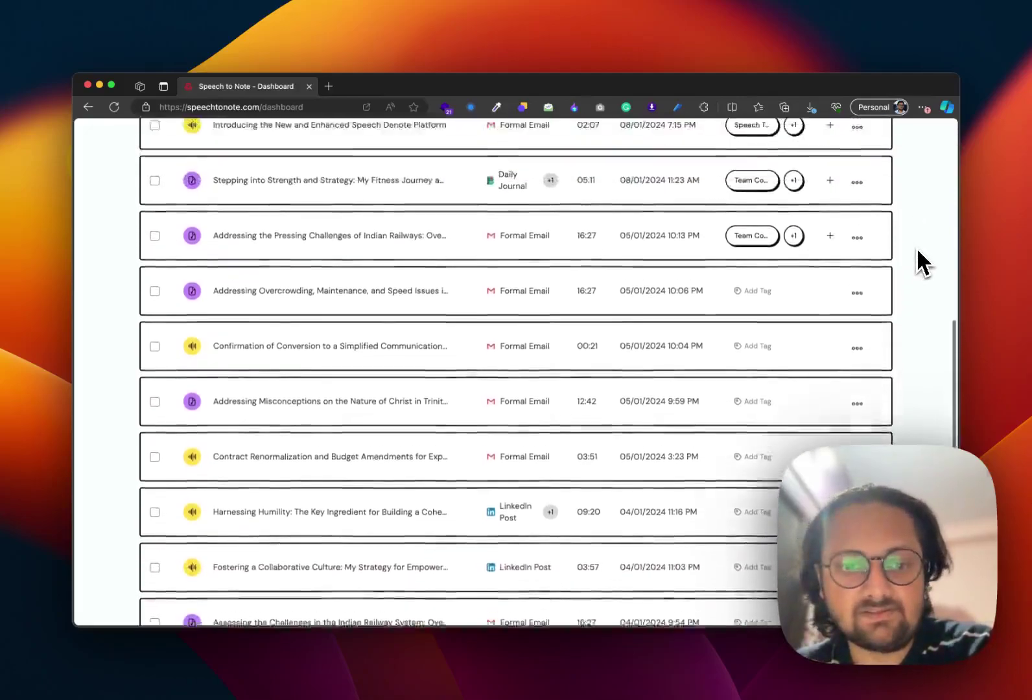